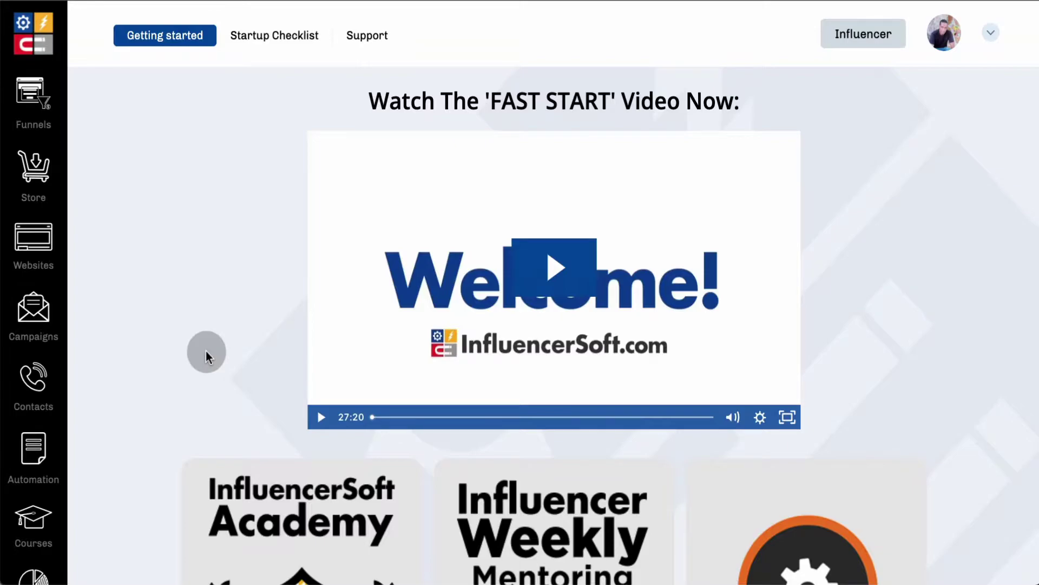
# - Open the leads of the contact list "Entrepreneurship 101:Building A Successful Business"
pyautogui.click(39, 383)
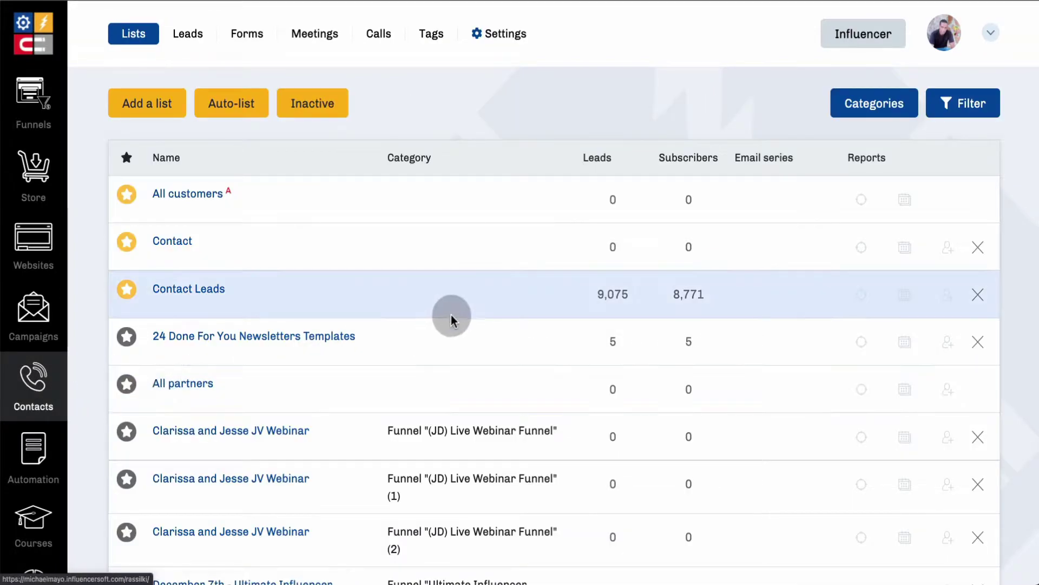
pyautogui.scroll(-3, 440, 335)
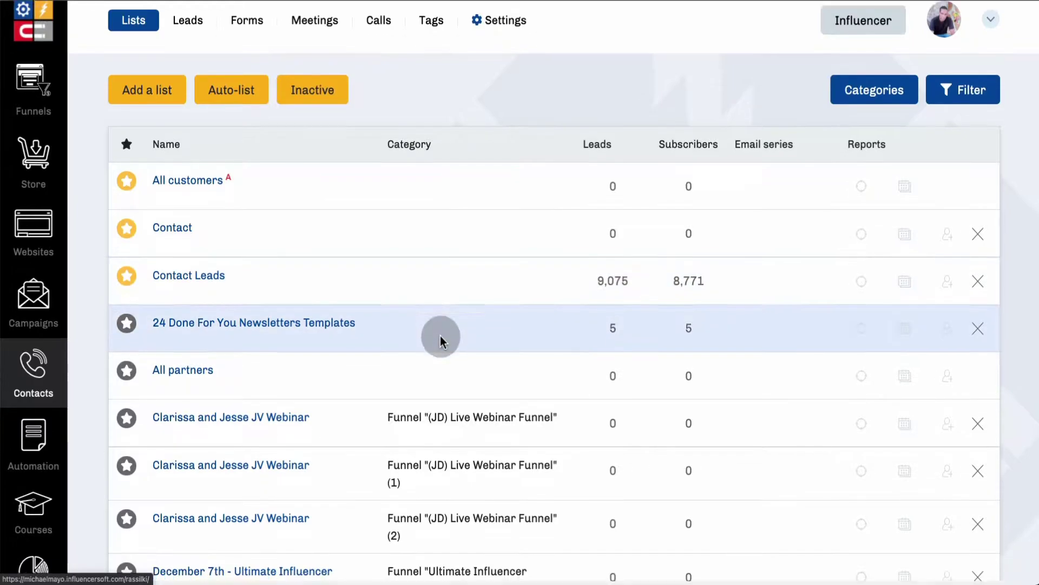
pyautogui.scroll(-5, 441, 336)
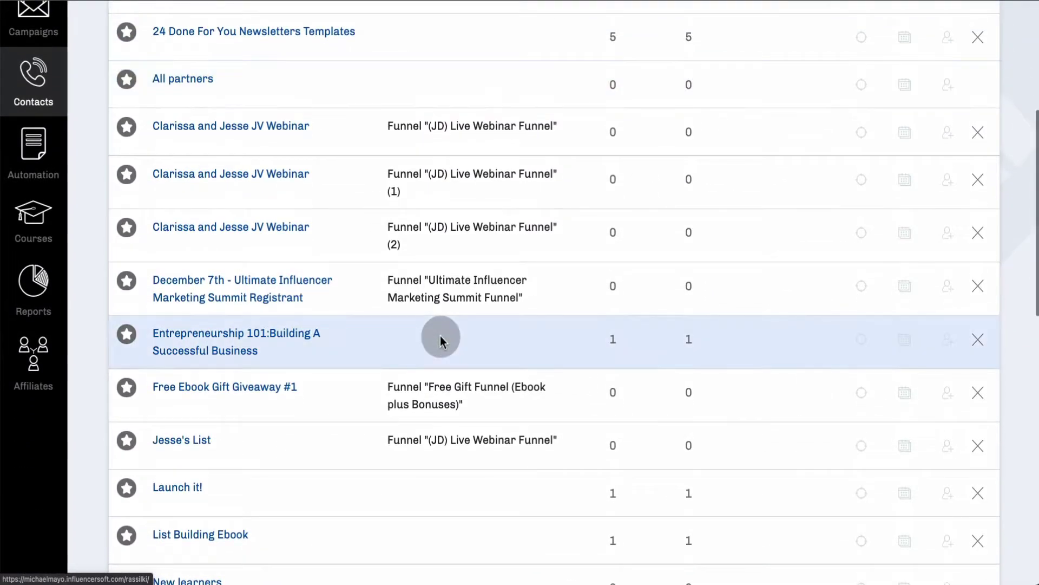
pyautogui.scroll(-7, 440, 336)
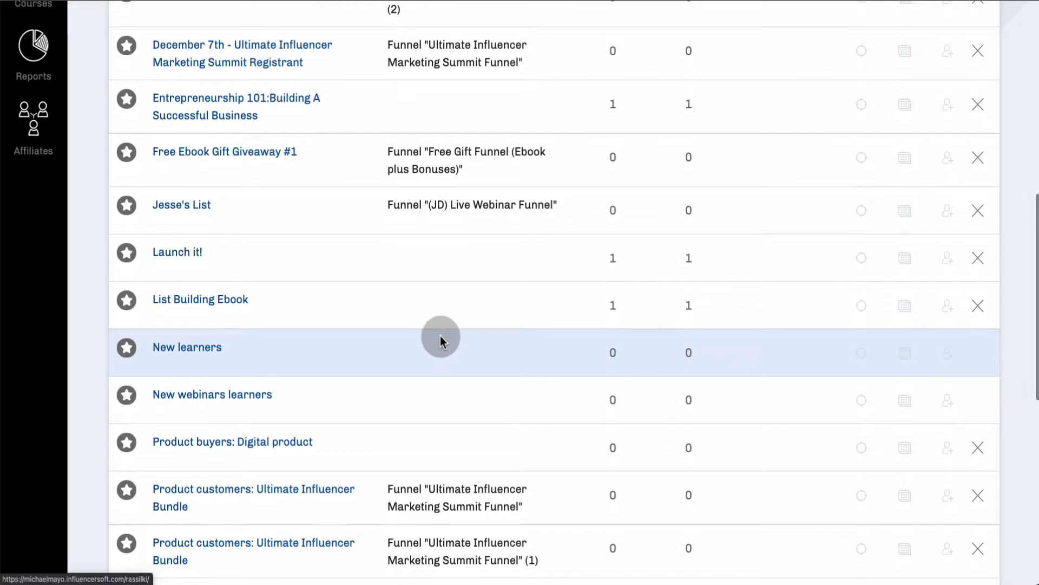
pyautogui.scroll(-6, 441, 340)
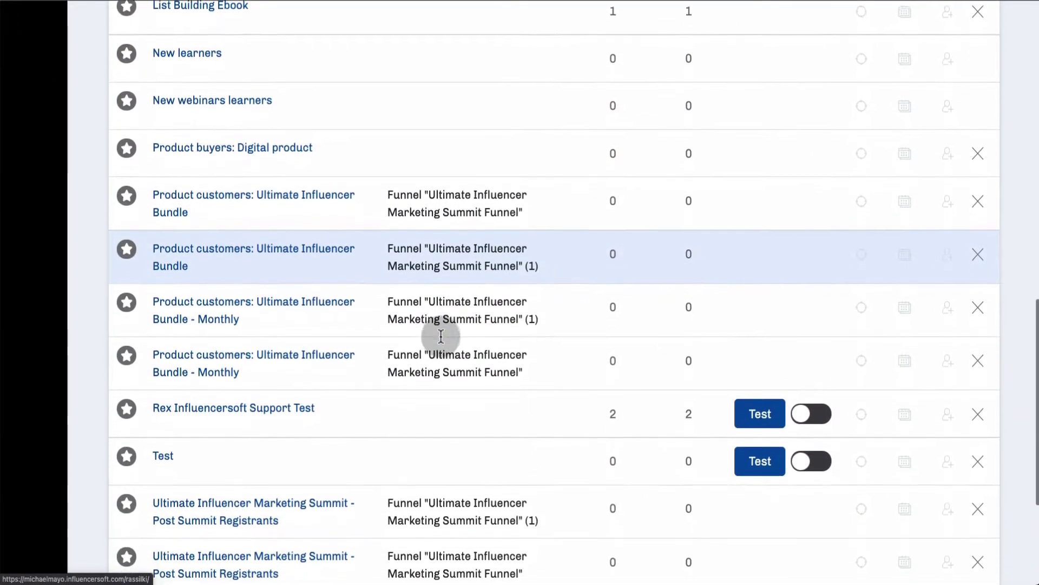
pyautogui.scroll(13, 441, 340)
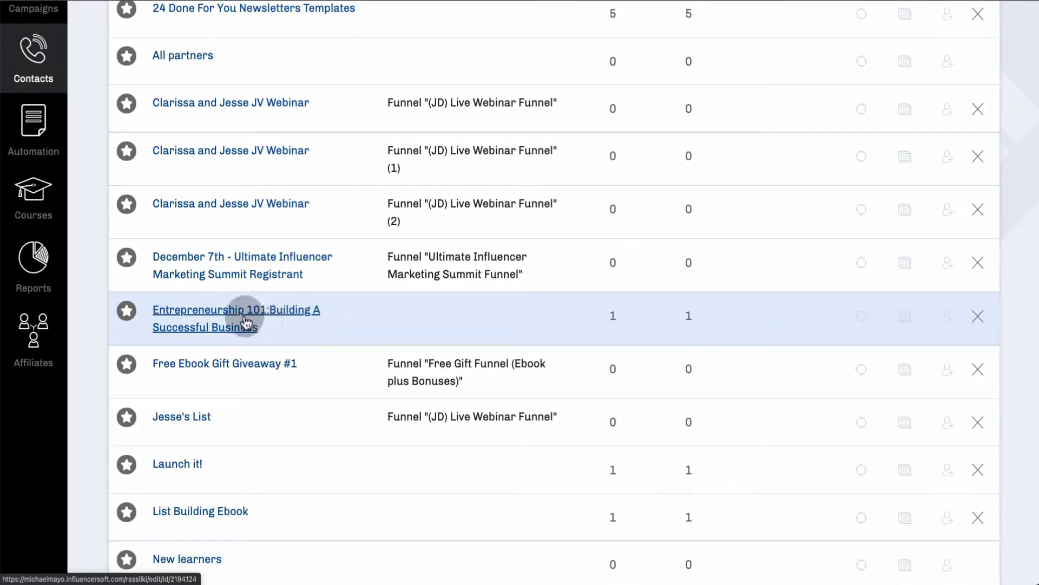
pyautogui.click(616, 321)
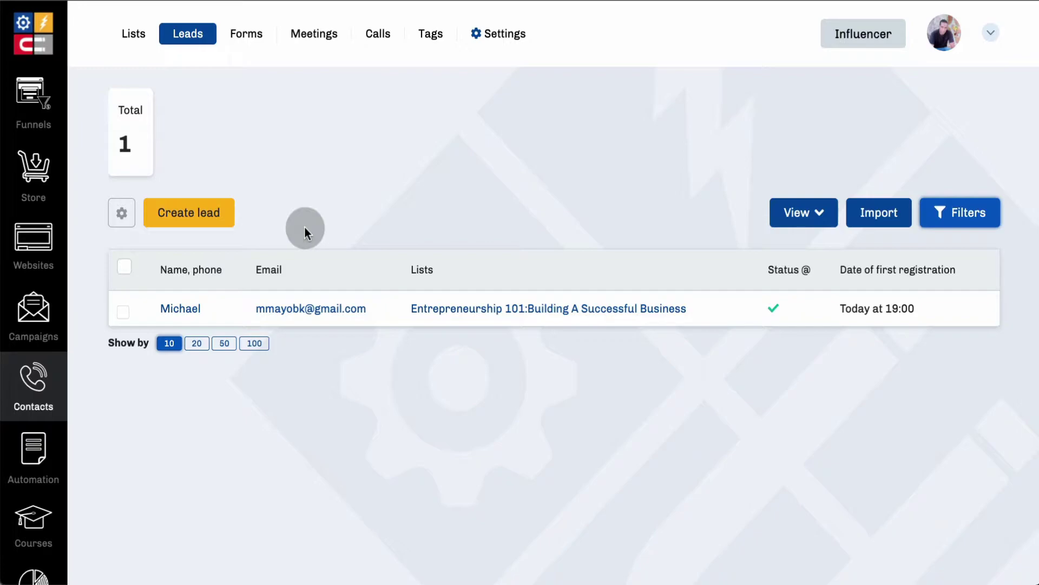
# - Add the lead in this list to the existing list "Webinar"
pyautogui.click(122, 317)
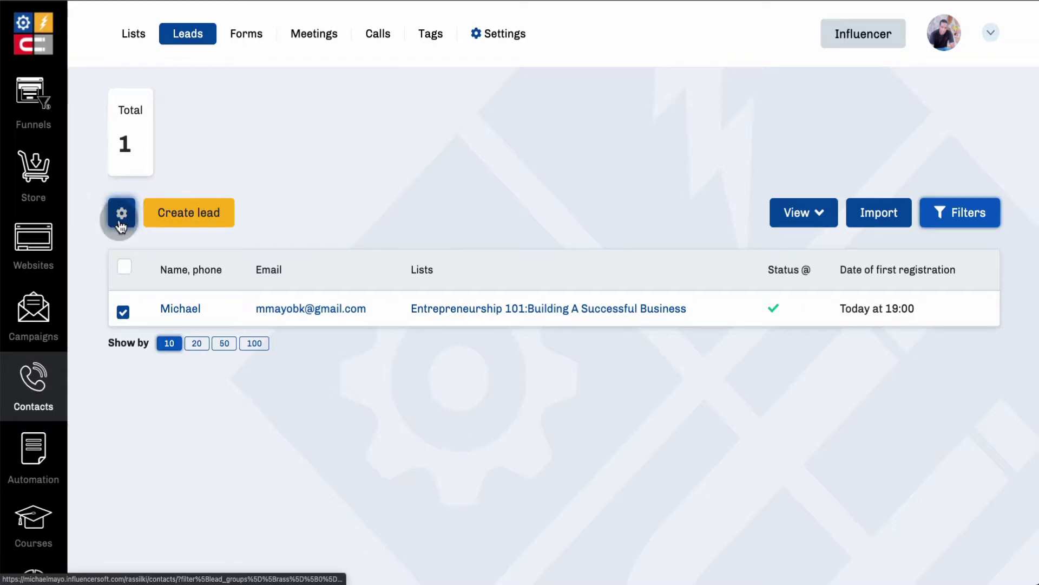
pyautogui.click(122, 217)
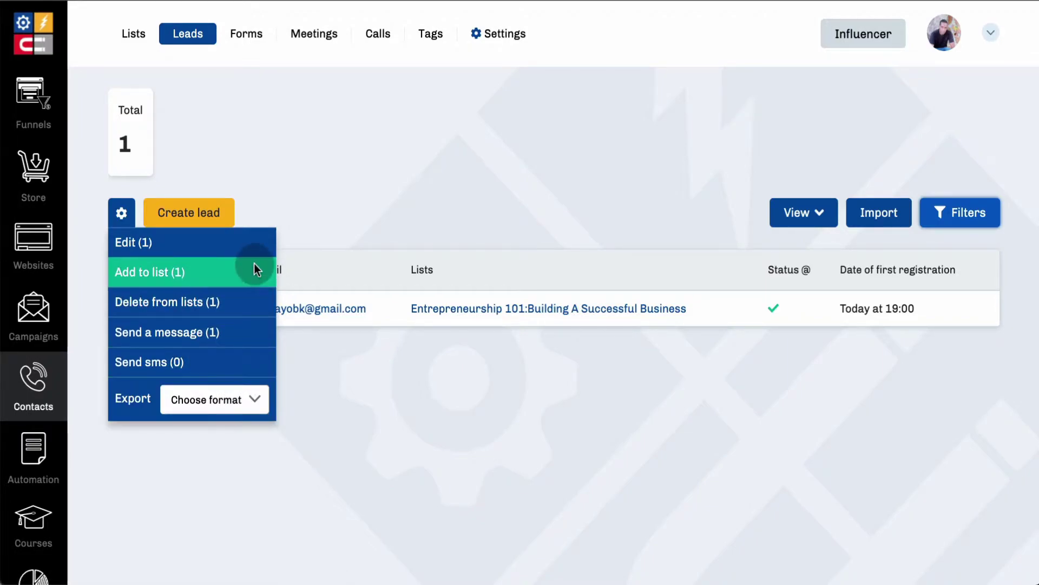
pyautogui.click(135, 276)
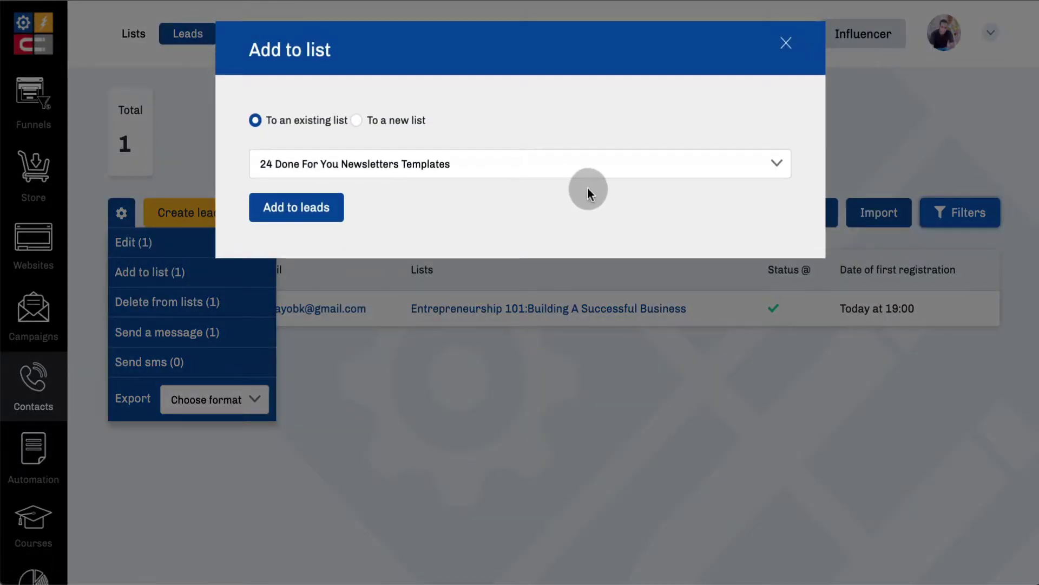
pyautogui.click(775, 166)
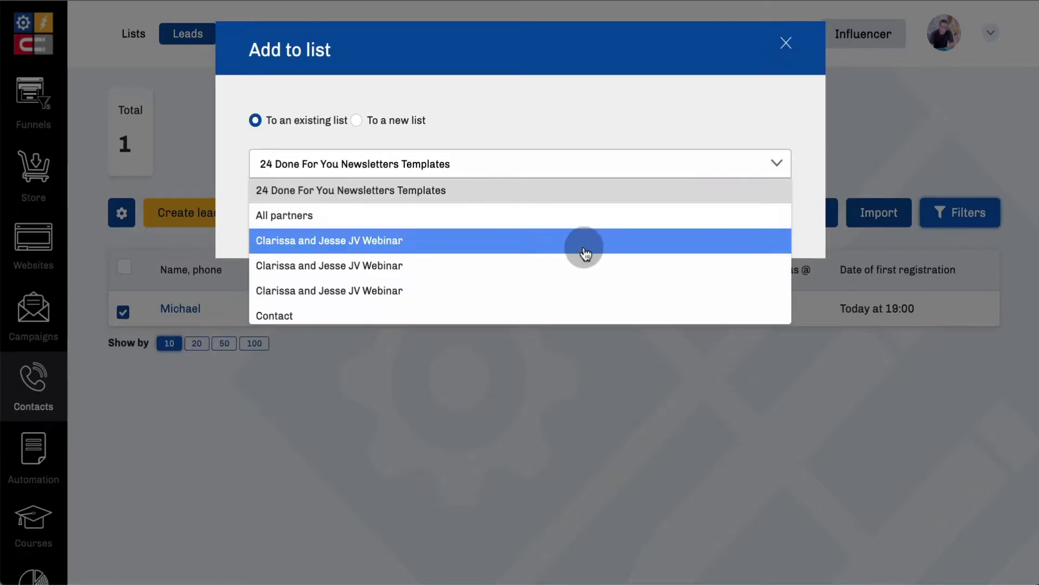
pyautogui.scroll(-5, 584, 252)
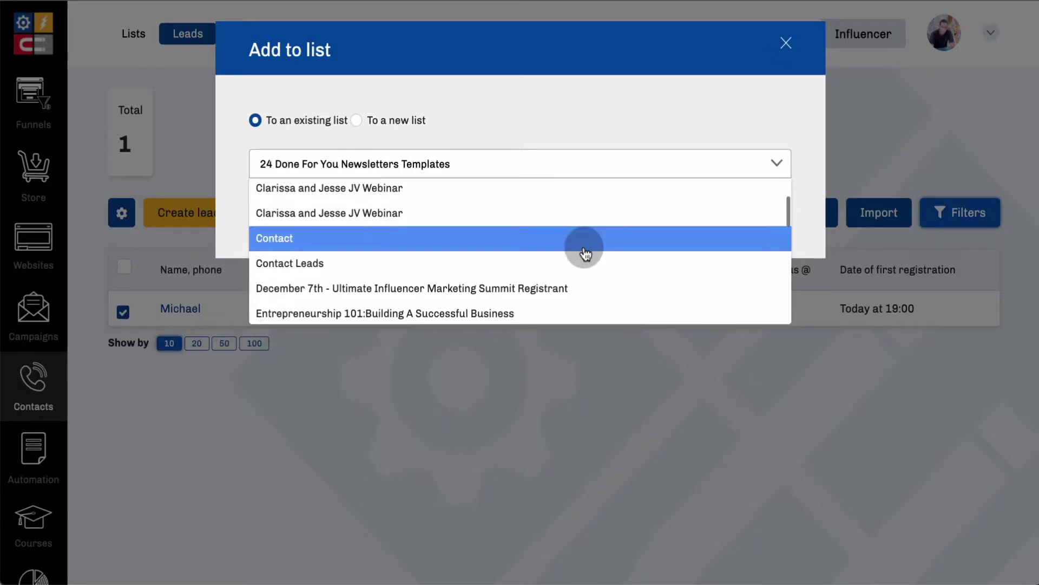
pyautogui.scroll(-10, 585, 252)
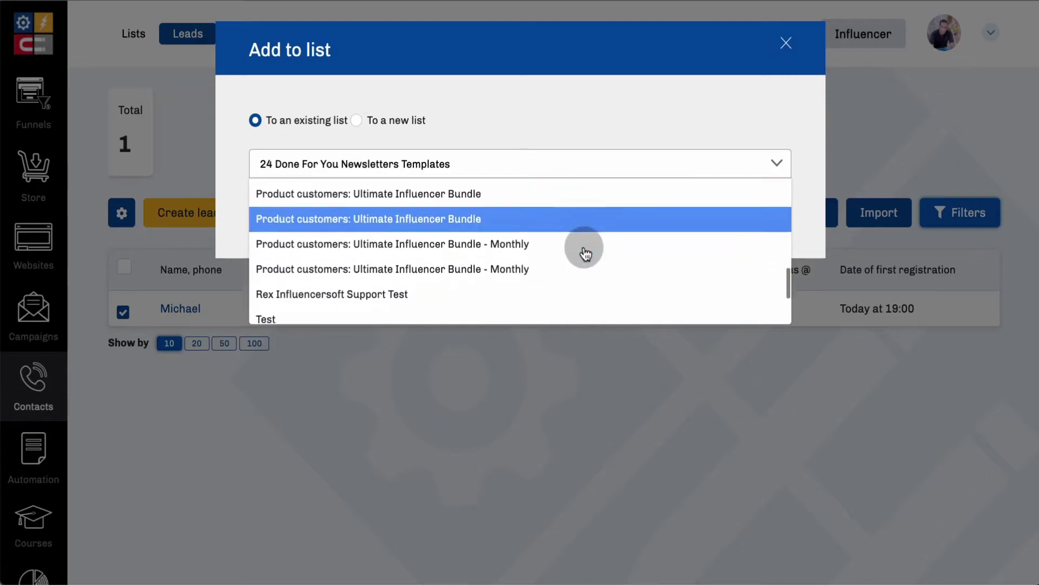
pyautogui.click(437, 285)
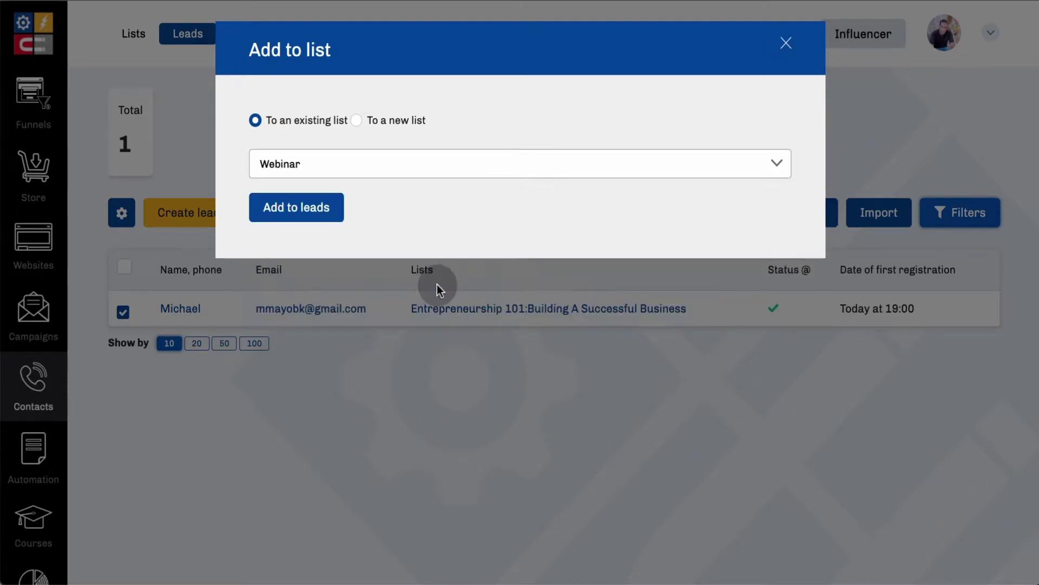
pyautogui.click(311, 212)
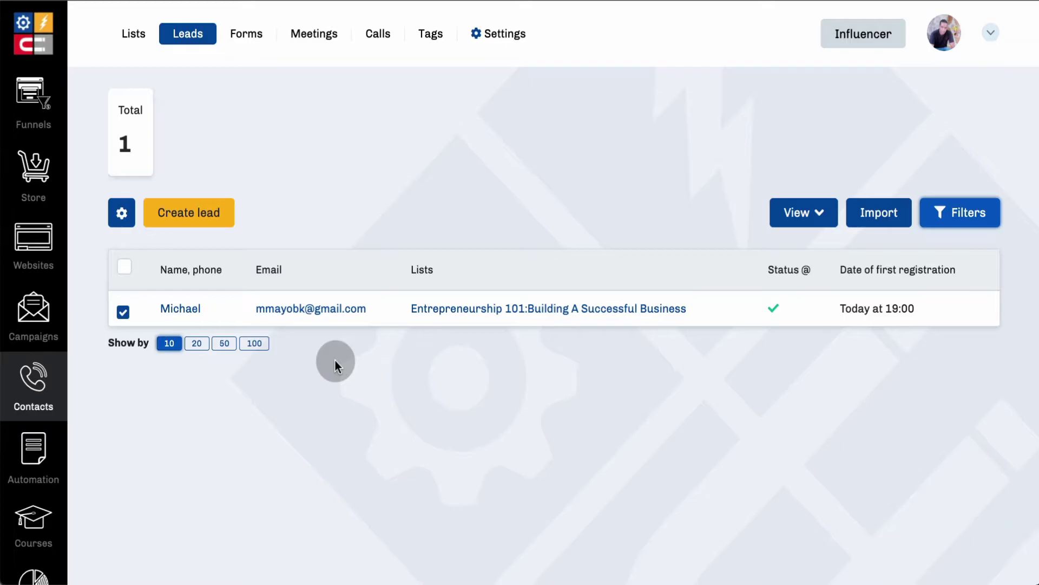
# - Open the lead's card and check which lists the lead belongs to
pyautogui.click(314, 311)
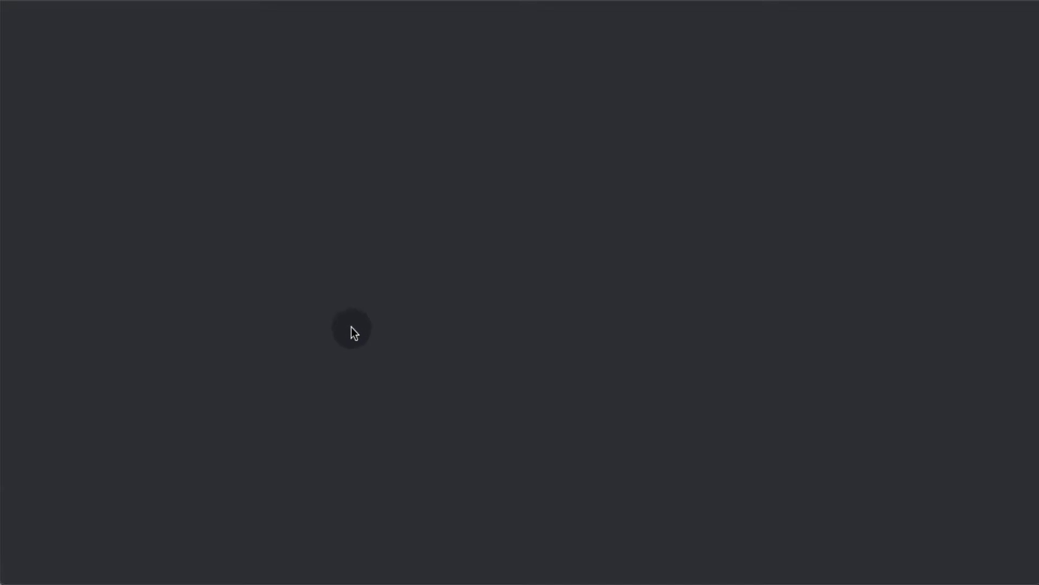
pyautogui.scroll(-4, 356, 329)
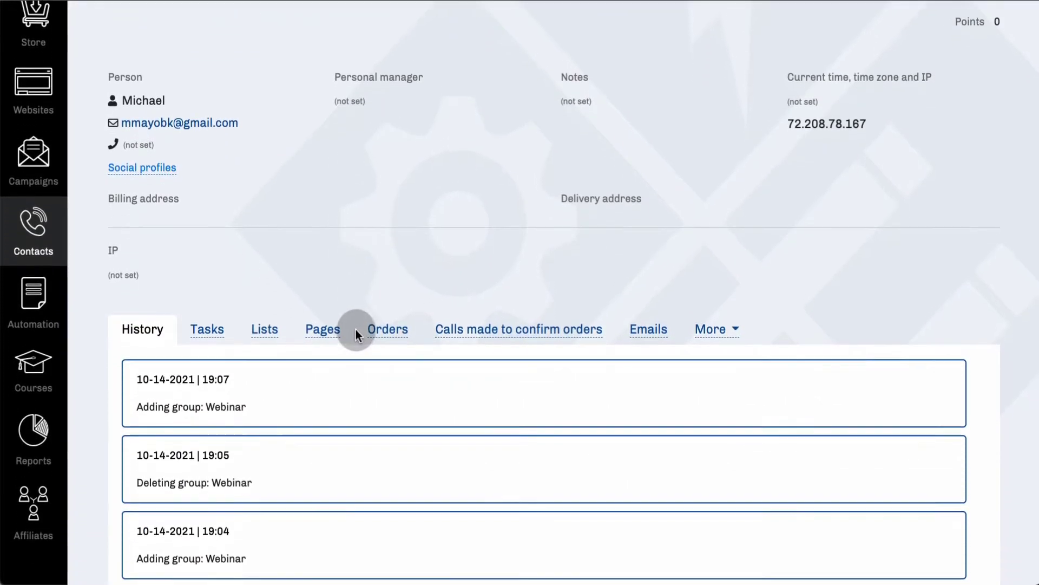
pyautogui.scroll(-2, 268, 284)
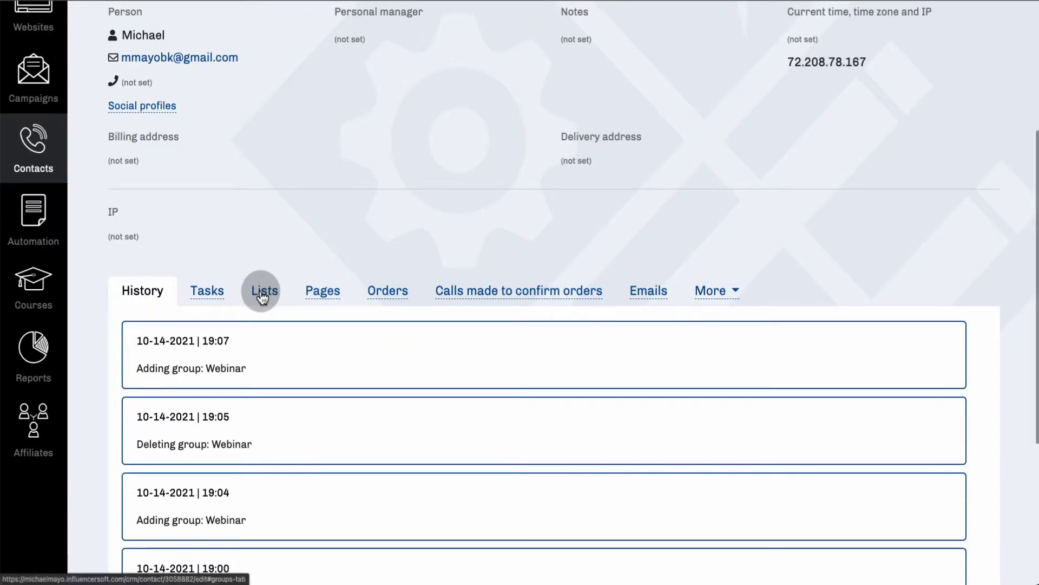
pyautogui.click(262, 293)
pyautogui.scroll(-1, 347, 371)
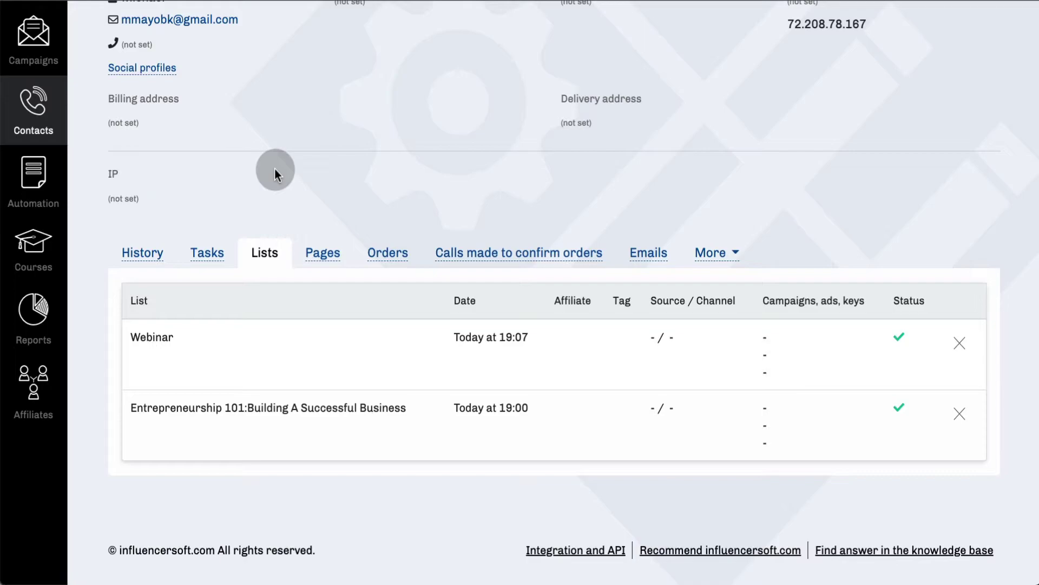
# - Return to the contact lists and check the leads of the "Webinar" list
pyautogui.scroll(5, 274, 169)
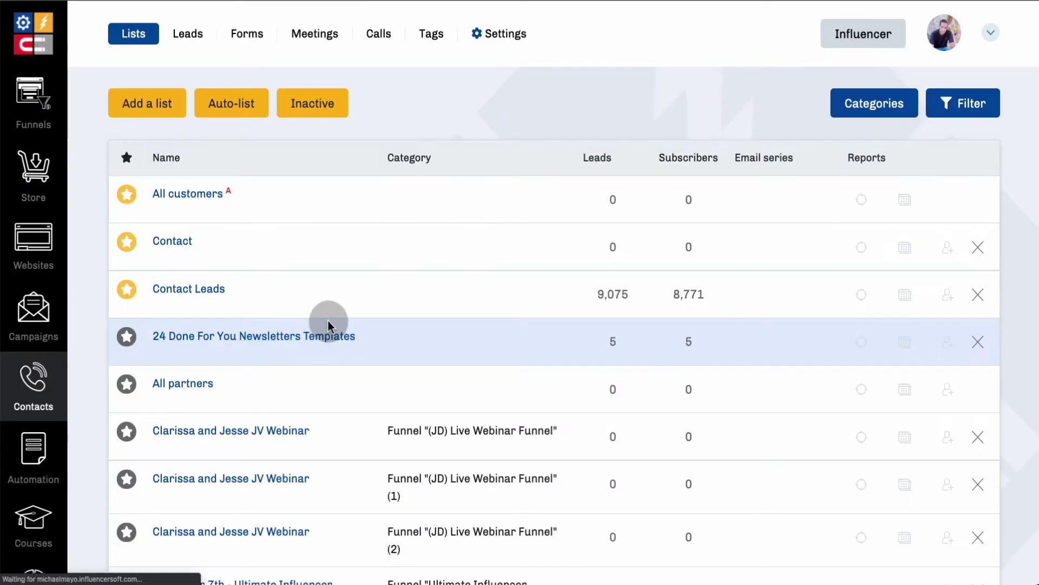
pyautogui.scroll(-10, 328, 320)
pyautogui.scroll(-10, 330, 322)
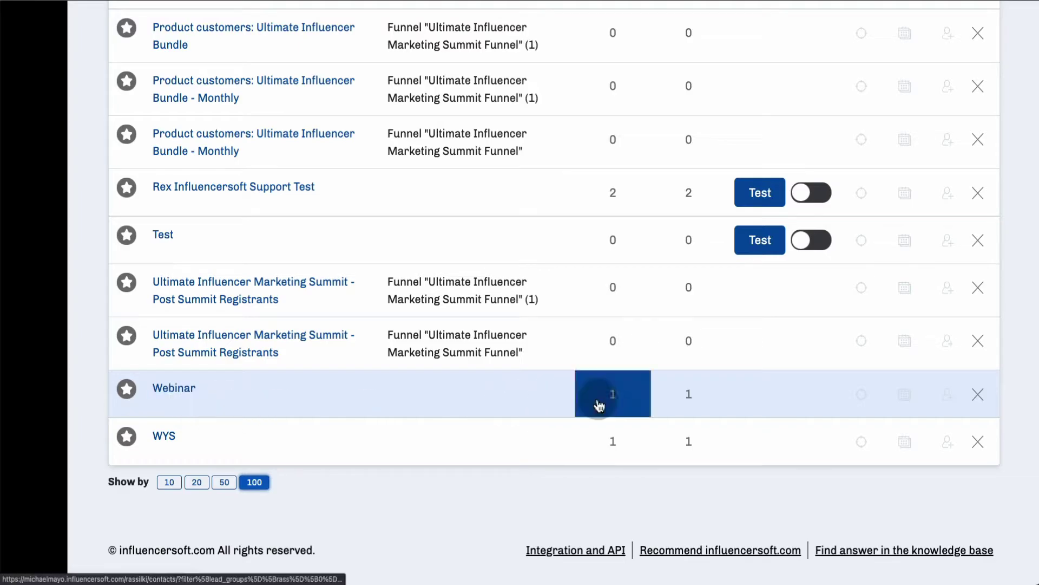
pyautogui.click(505, 353)
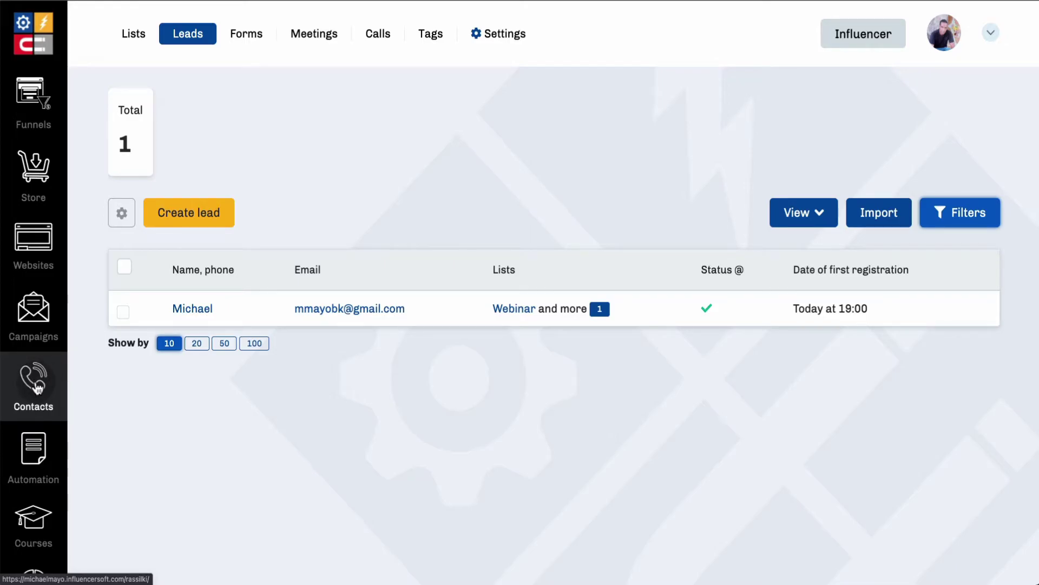
# - Go back to the contact lists and reopen the leads of the "Webinar" list
pyautogui.click(37, 385)
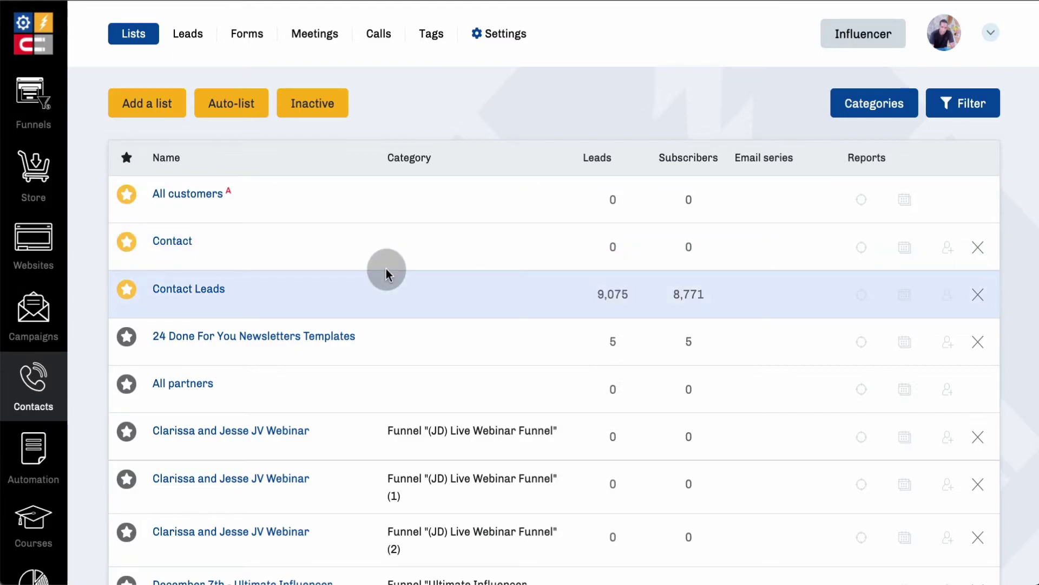
pyautogui.scroll(-1, 386, 268)
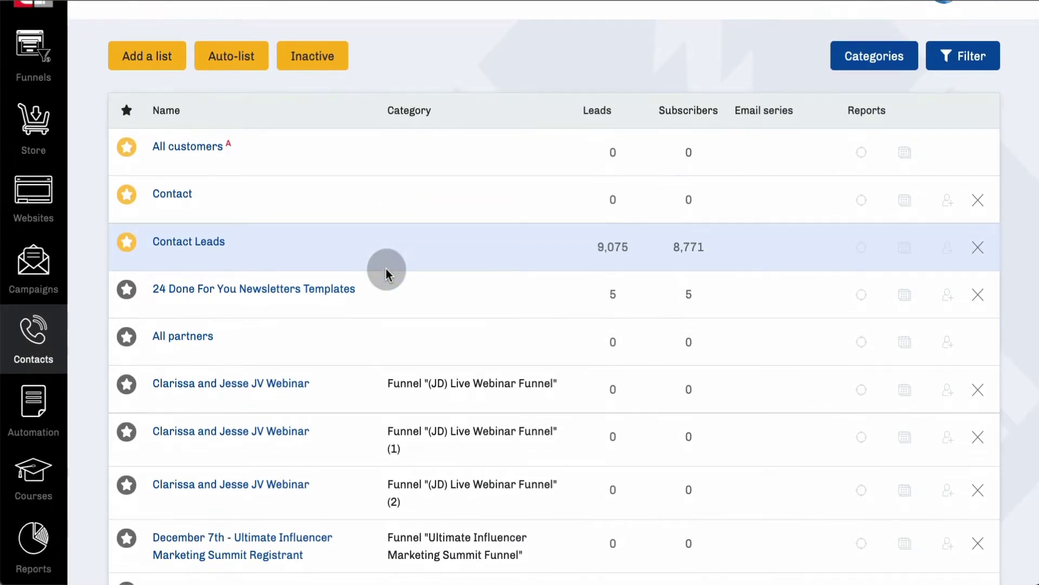
pyautogui.scroll(-10, 385, 269)
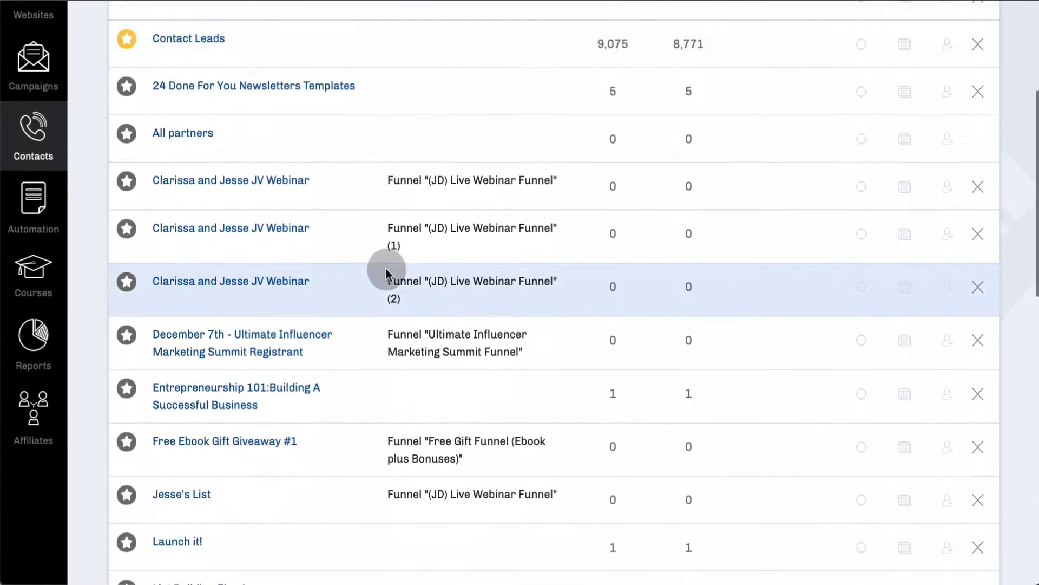
pyautogui.scroll(-7, 385, 269)
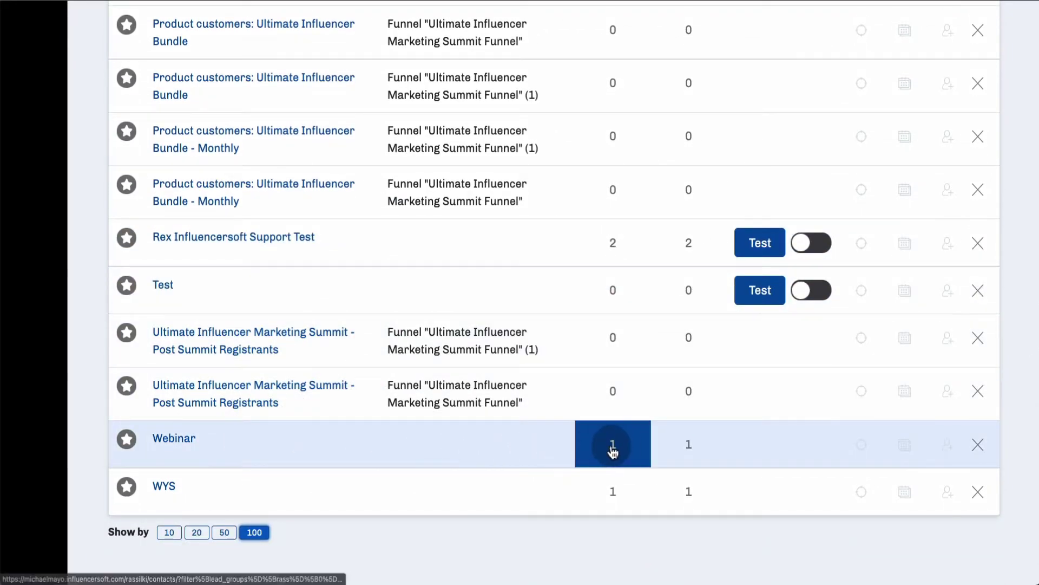
pyautogui.click(613, 445)
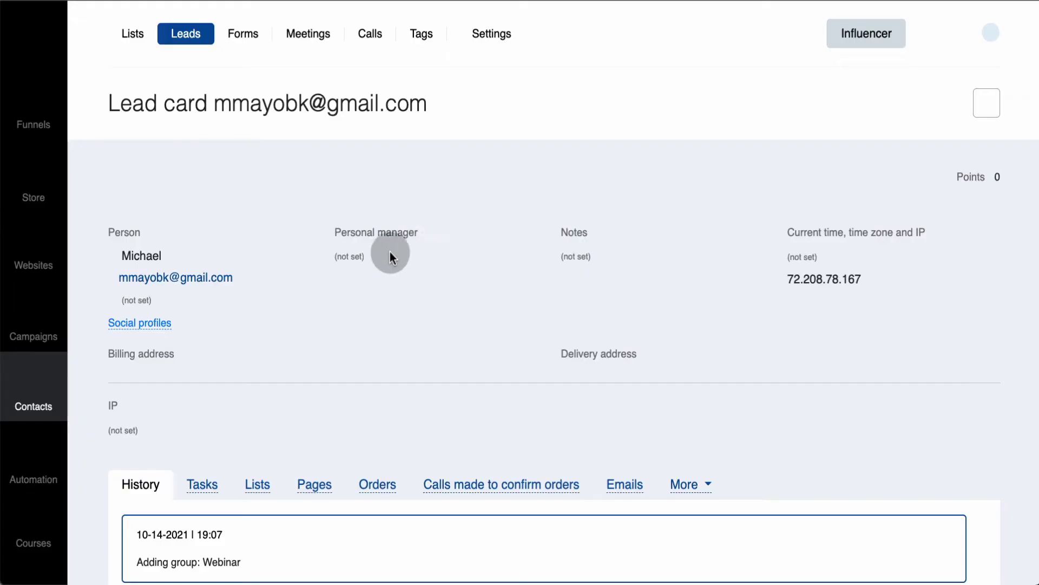
# - Remove the lead from the "Webinar" list through the list memberships on the lead's card
pyautogui.scroll(-4, 358, 265)
pyautogui.scroll(-1, 358, 265)
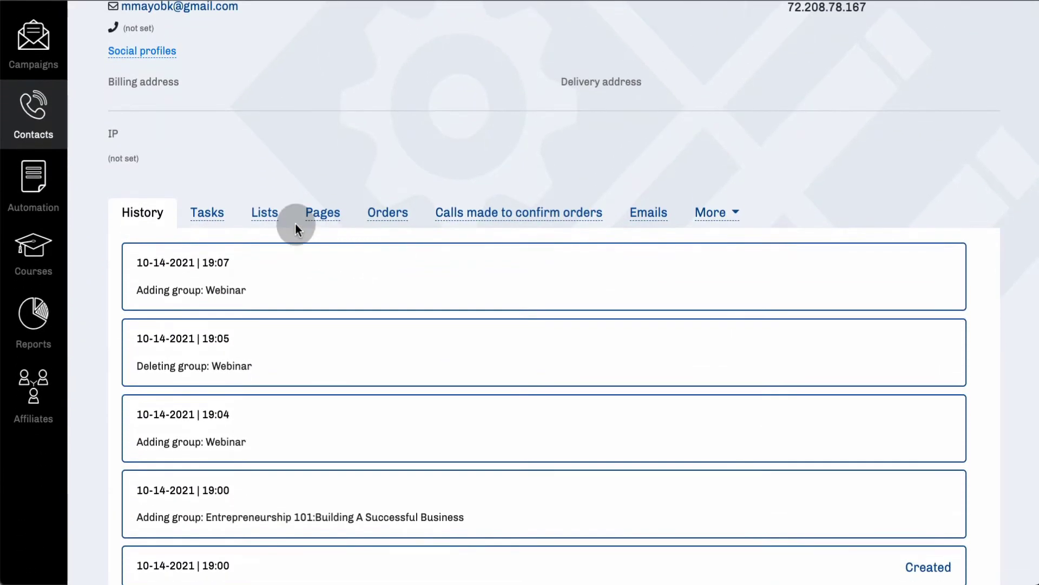
pyautogui.click(264, 211)
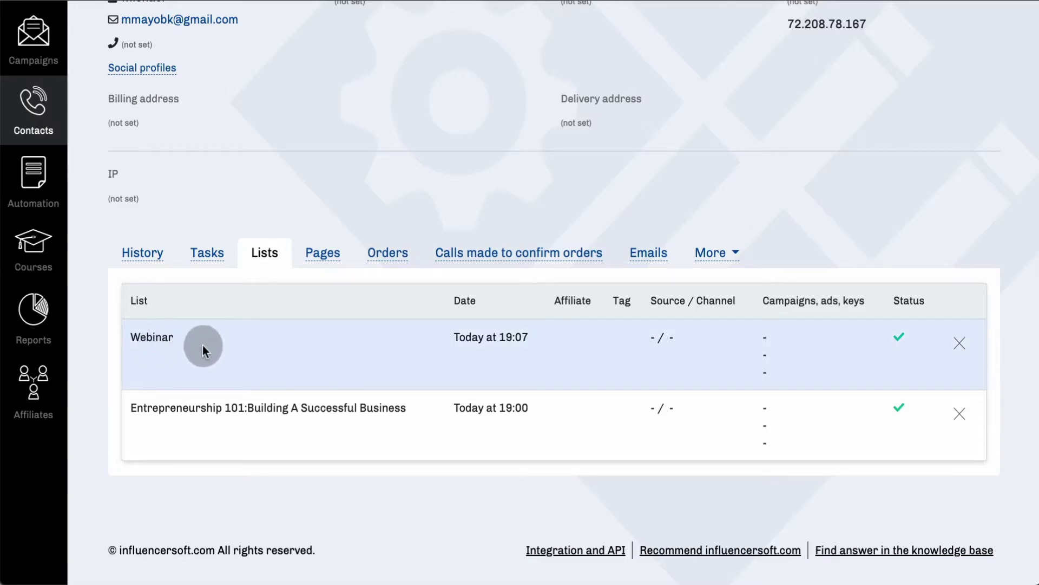
pyautogui.click(960, 343)
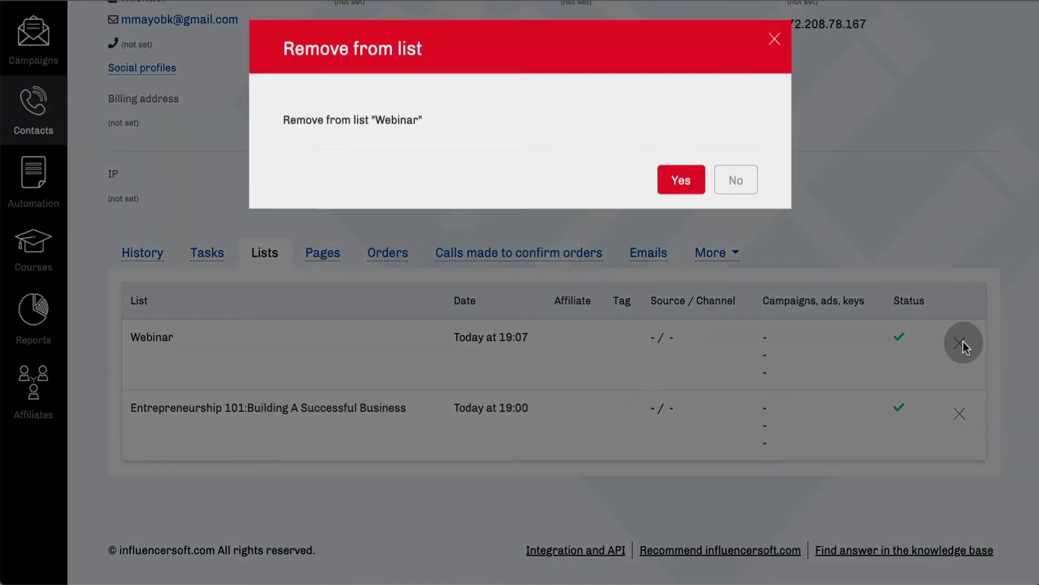
pyautogui.click(664, 194)
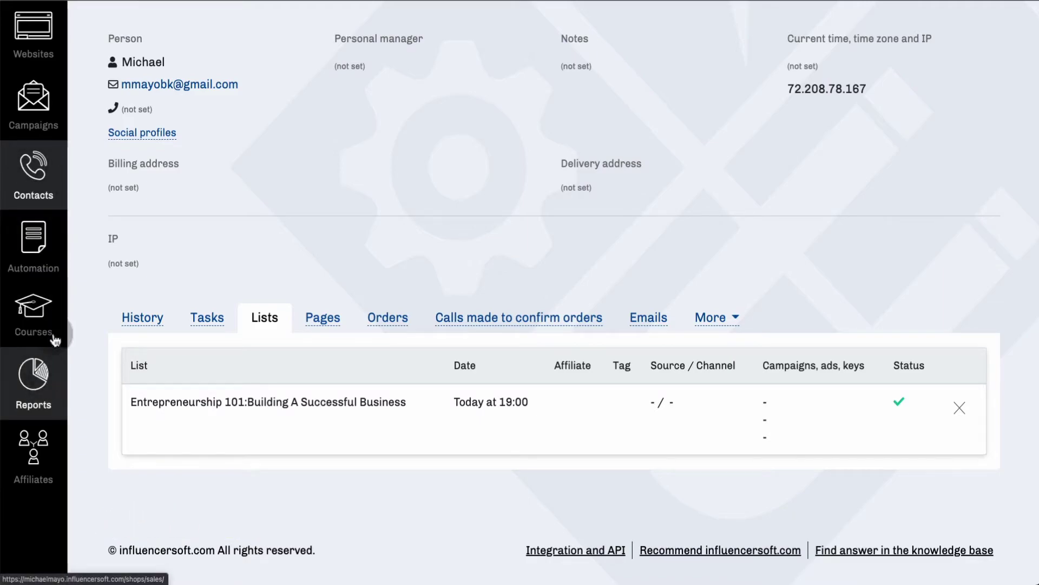
# - Return to the contact lists and open the leads of the "Entrepreneurship 101:Building A Successful Business" list
pyautogui.click(34, 176)
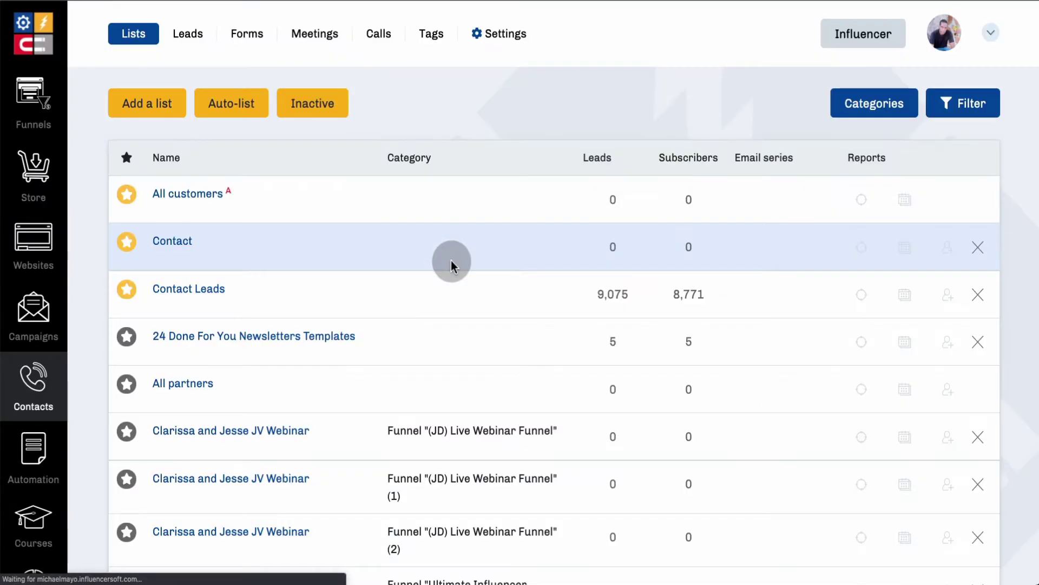
pyautogui.scroll(-7, 375, 290)
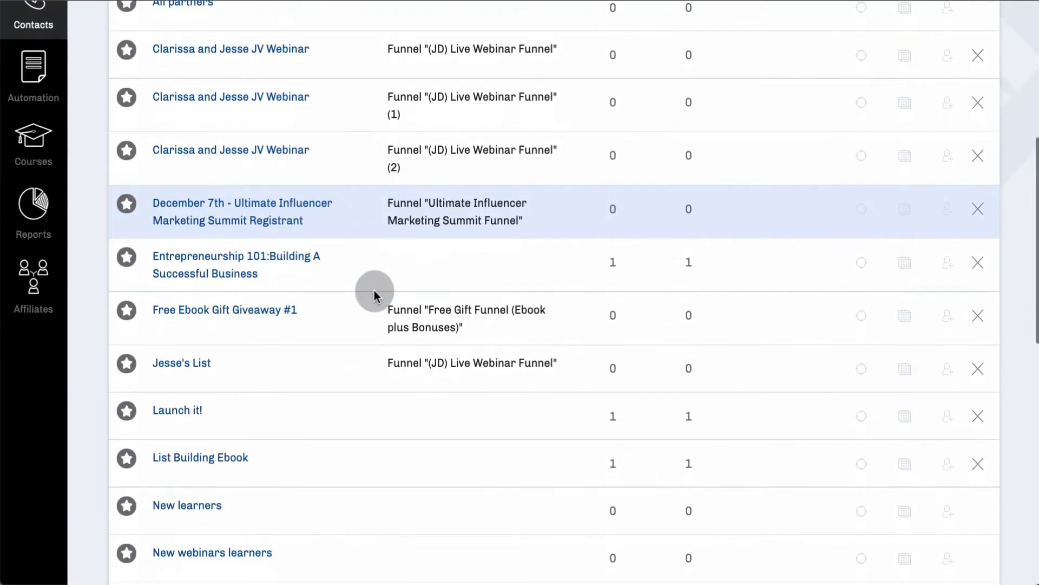
pyautogui.click(612, 266)
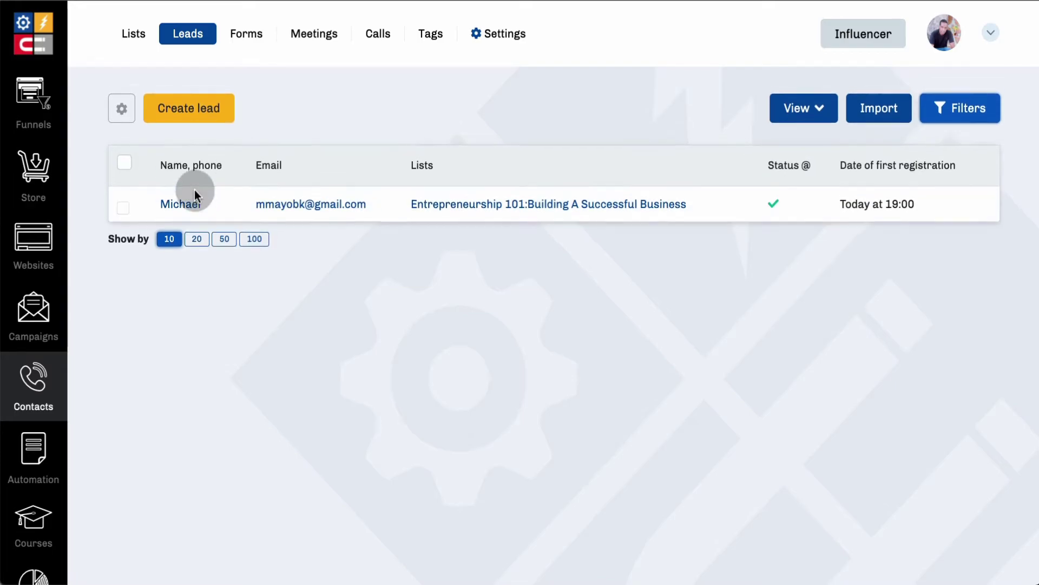
# - Select the only lead in the list and add it to the existing "Webinar" list
pyautogui.click(123, 312)
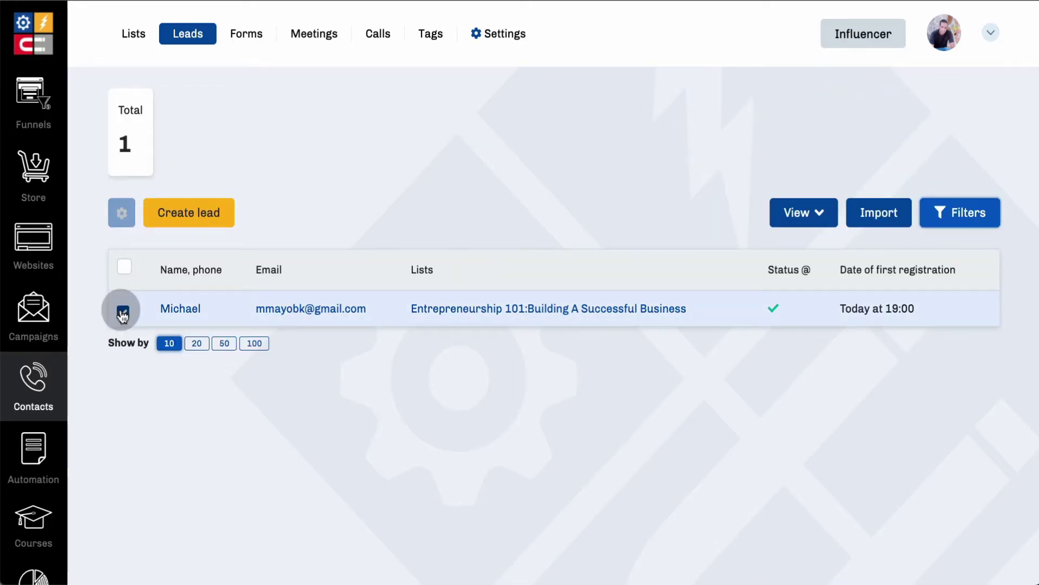
pyautogui.click(124, 214)
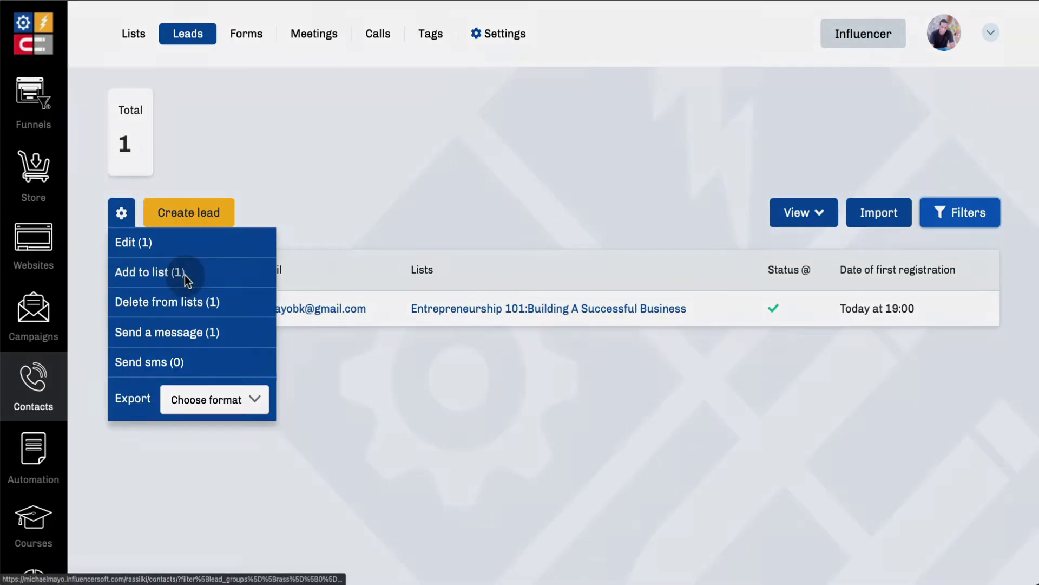
pyautogui.click(184, 275)
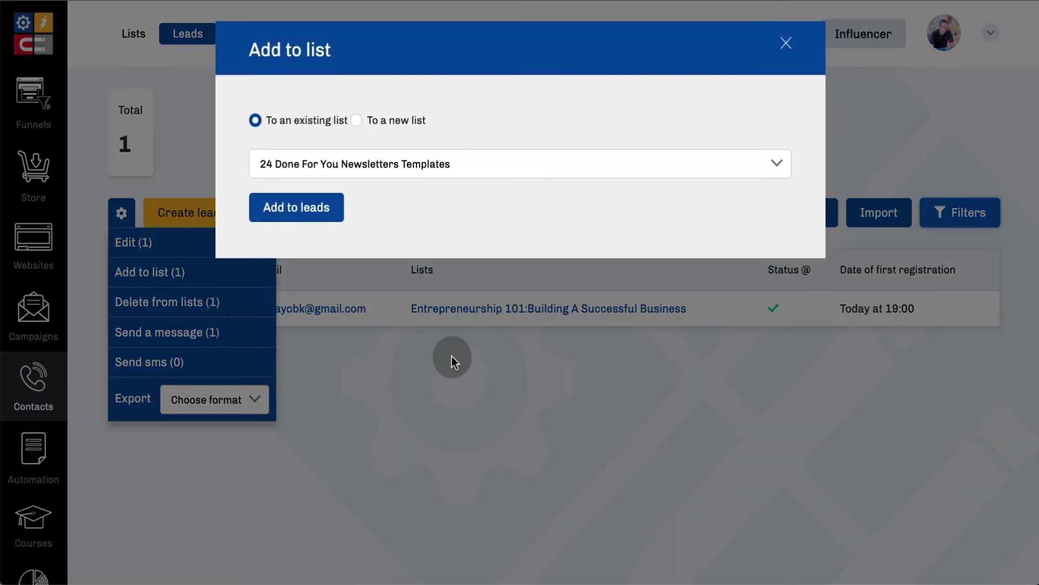
pyautogui.click(764, 166)
pyautogui.scroll(-10, 596, 266)
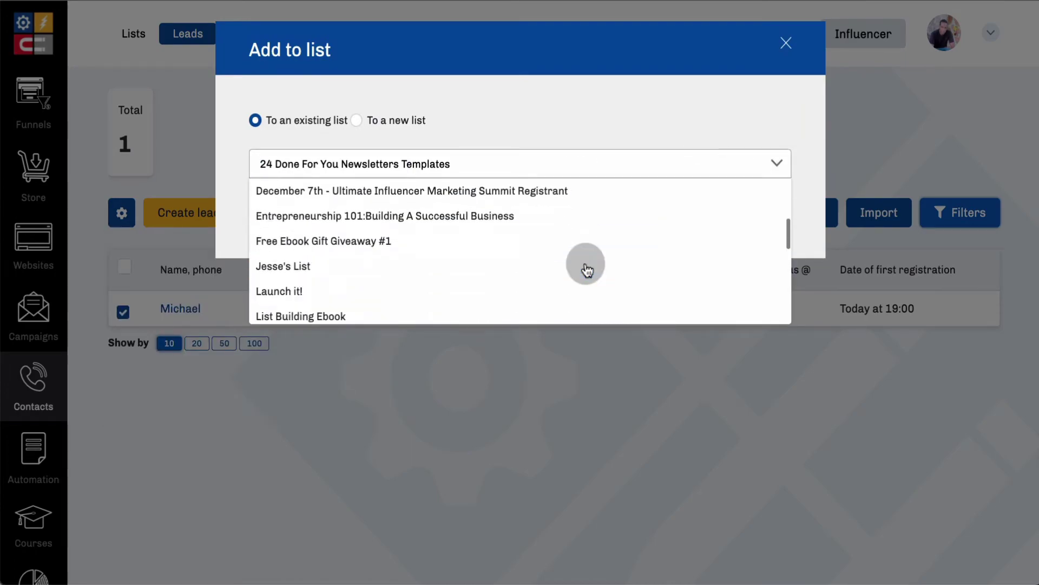
pyautogui.scroll(-2, 586, 268)
pyautogui.click(520, 286)
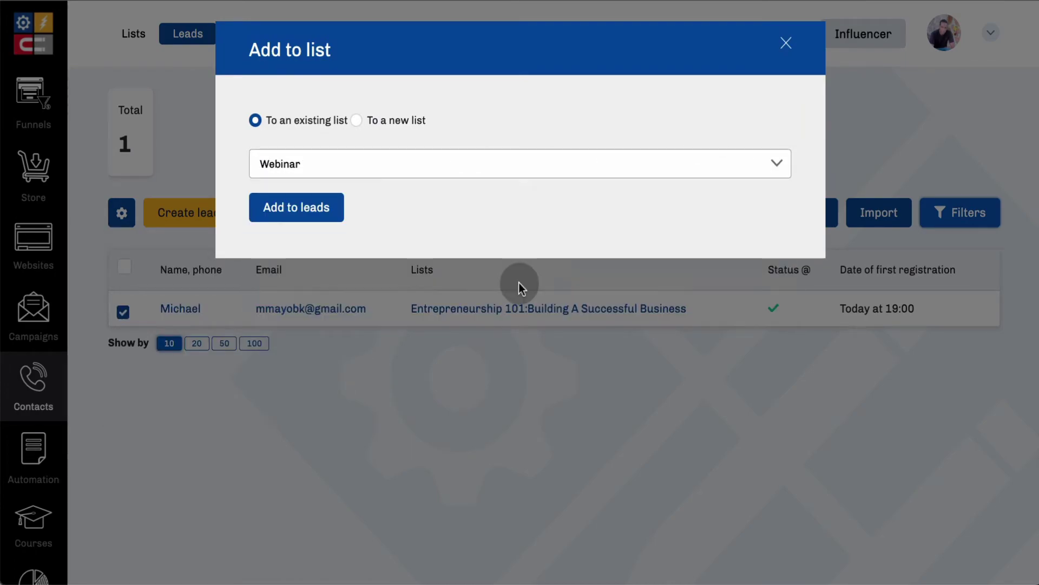
pyautogui.click(308, 210)
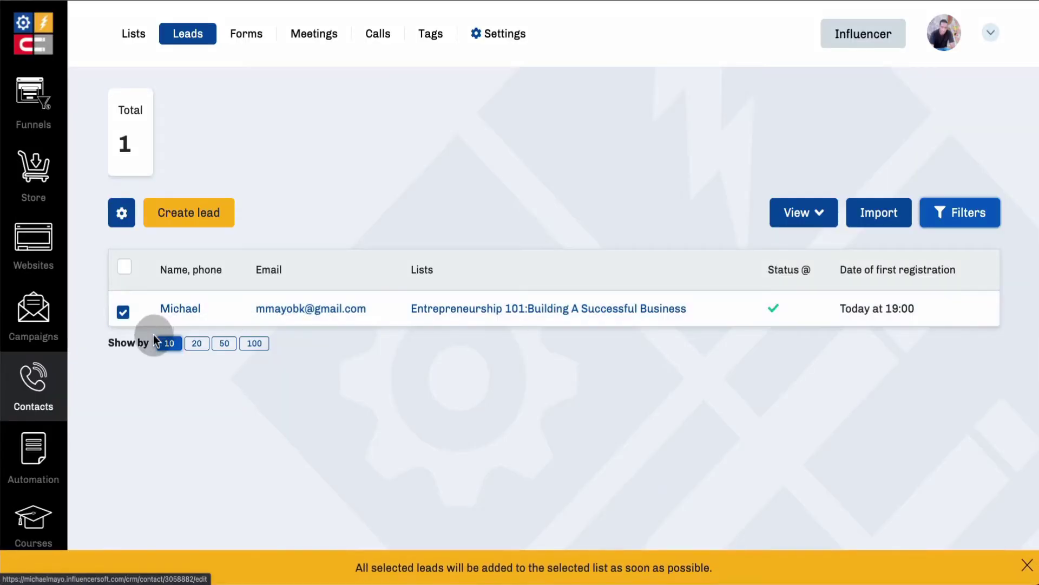
# - Open the lead's card and check its list memberships for the "Webinar" list
pyautogui.click(302, 314)
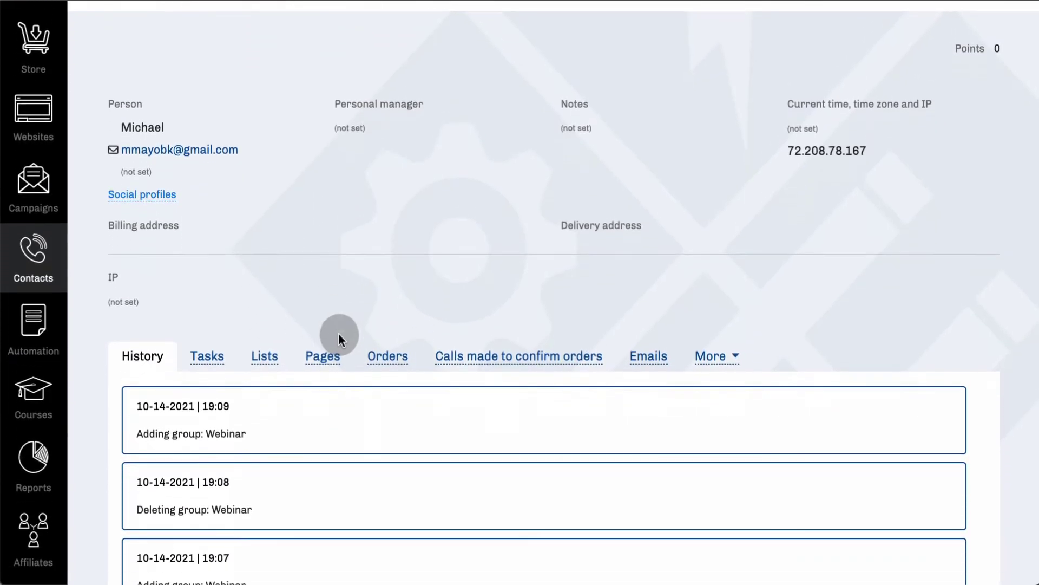
pyautogui.click(279, 355)
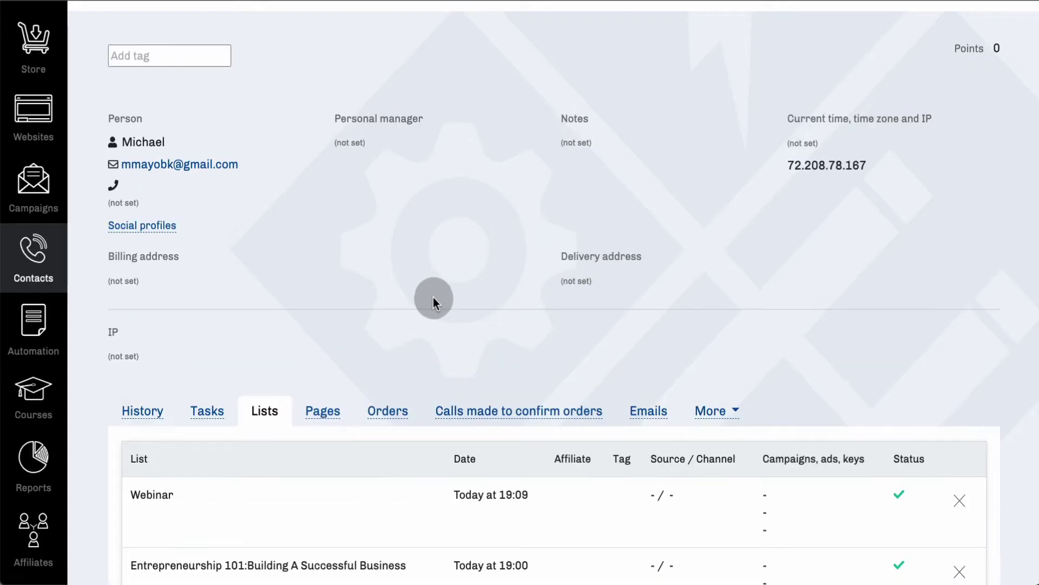
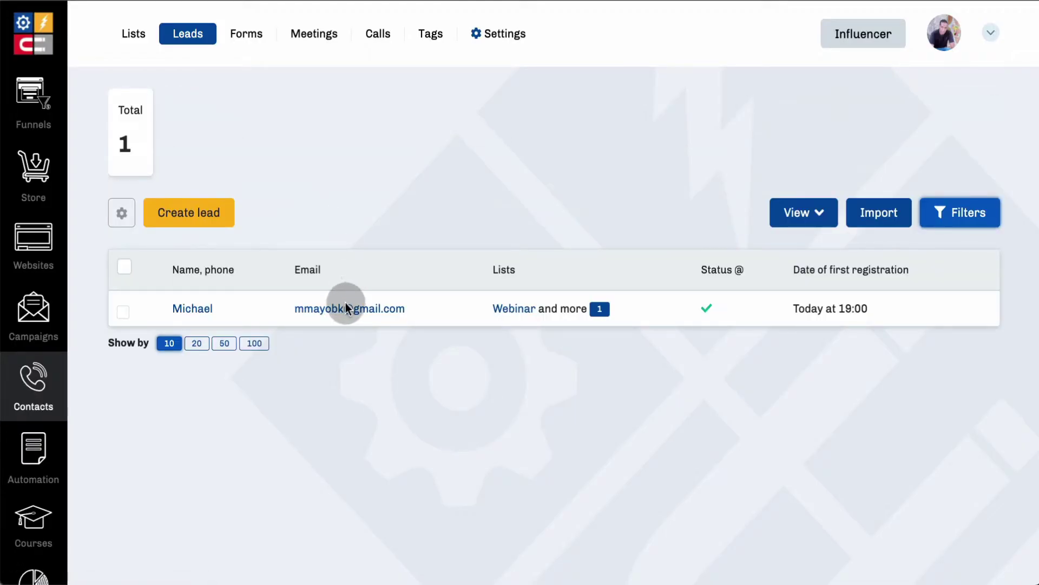
# - Open the lead's card from the list's leads and delete the lead's personal data, confirming the deletion
pyautogui.click(348, 309)
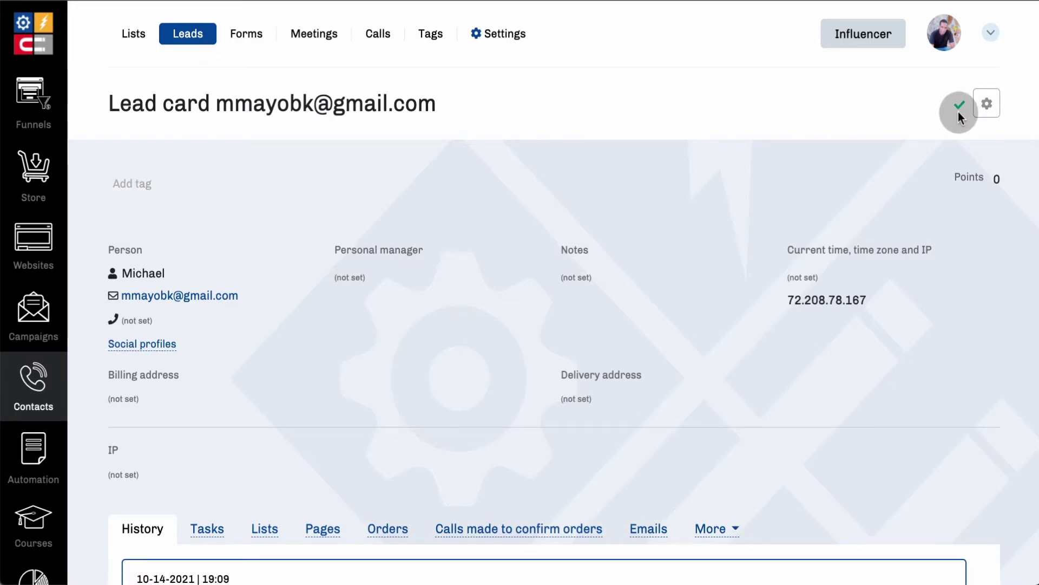
pyautogui.click(987, 108)
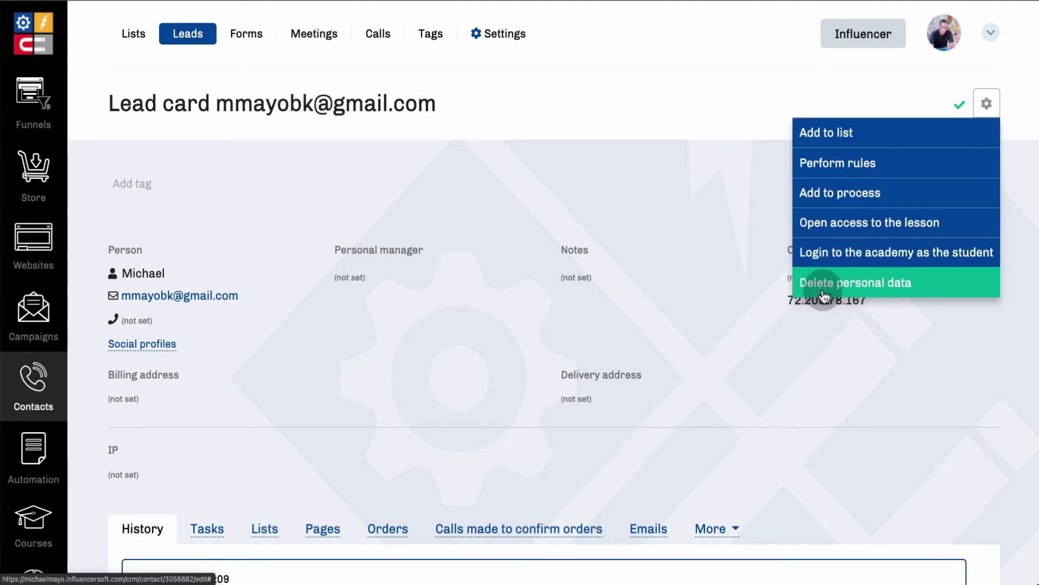
pyautogui.click(900, 292)
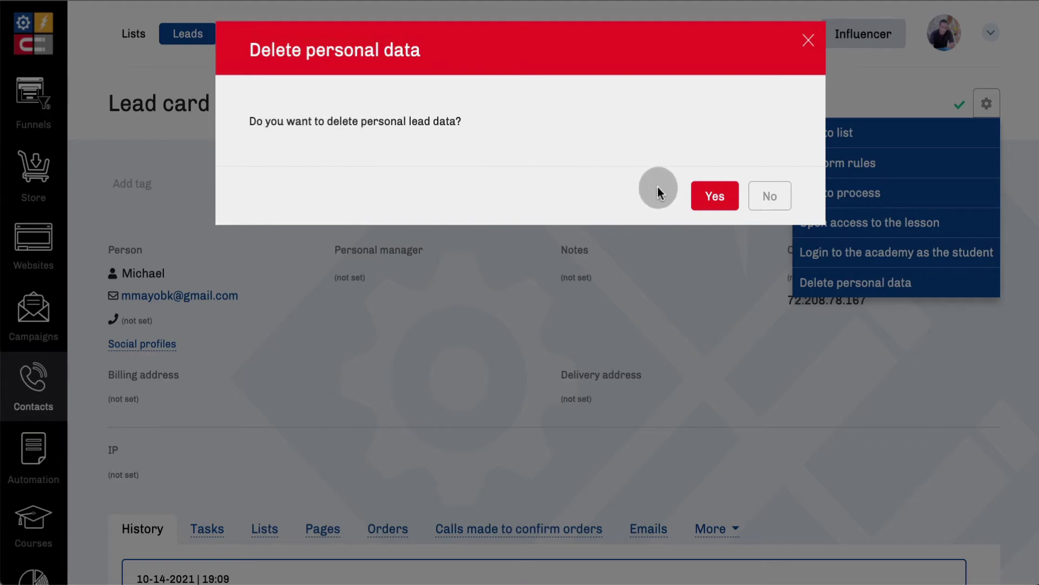
pyautogui.click(723, 203)
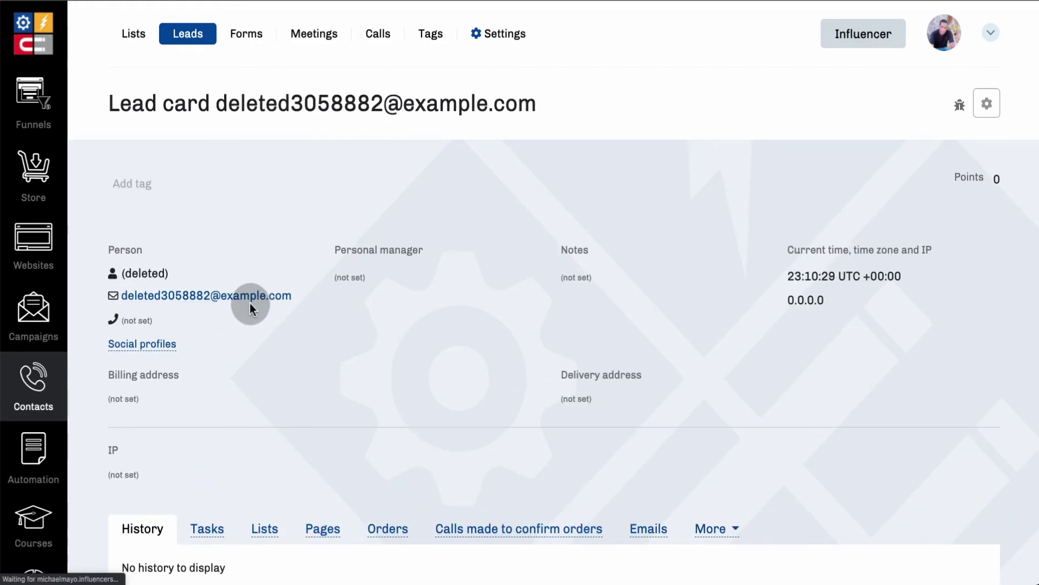
# - Check the history and list memberships on the deleted lead's card
pyautogui.scroll(-3, 367, 314)
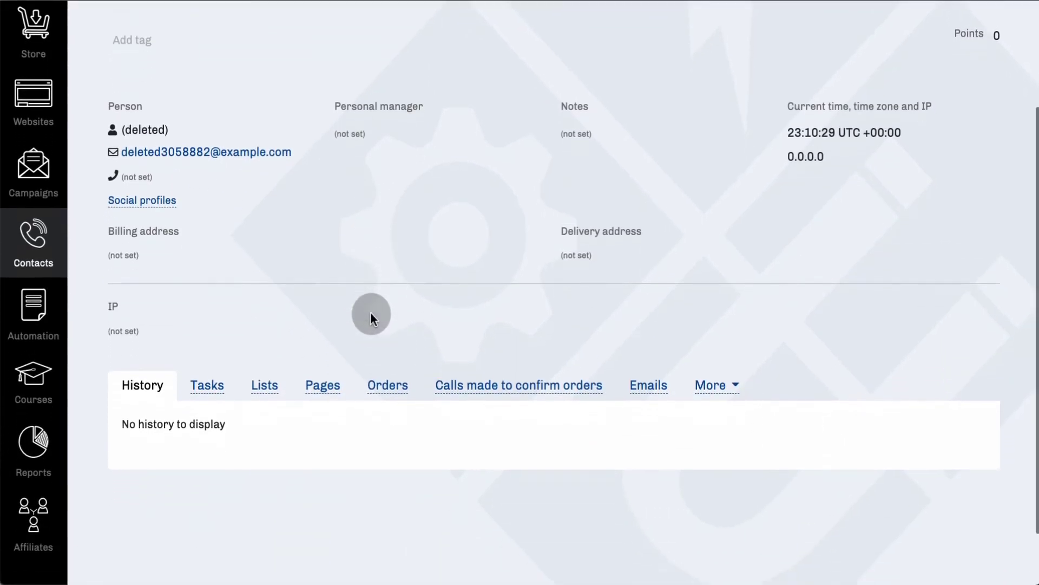
pyautogui.scroll(-1, 371, 313)
pyautogui.click(263, 344)
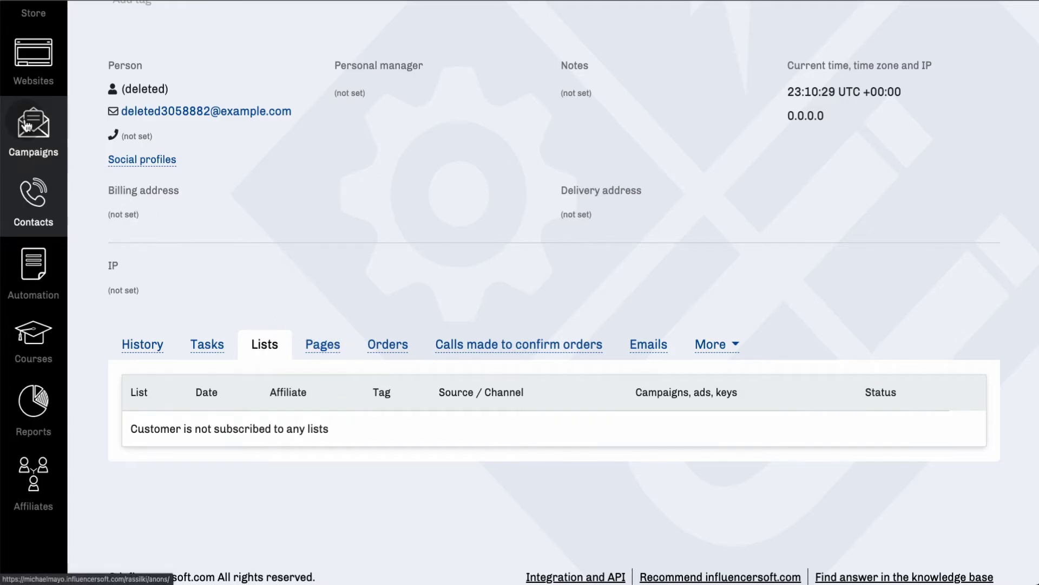
# - Return to the contact lists and check the number of leads in the "Webinar" list
pyautogui.scroll(3, 28, 128)
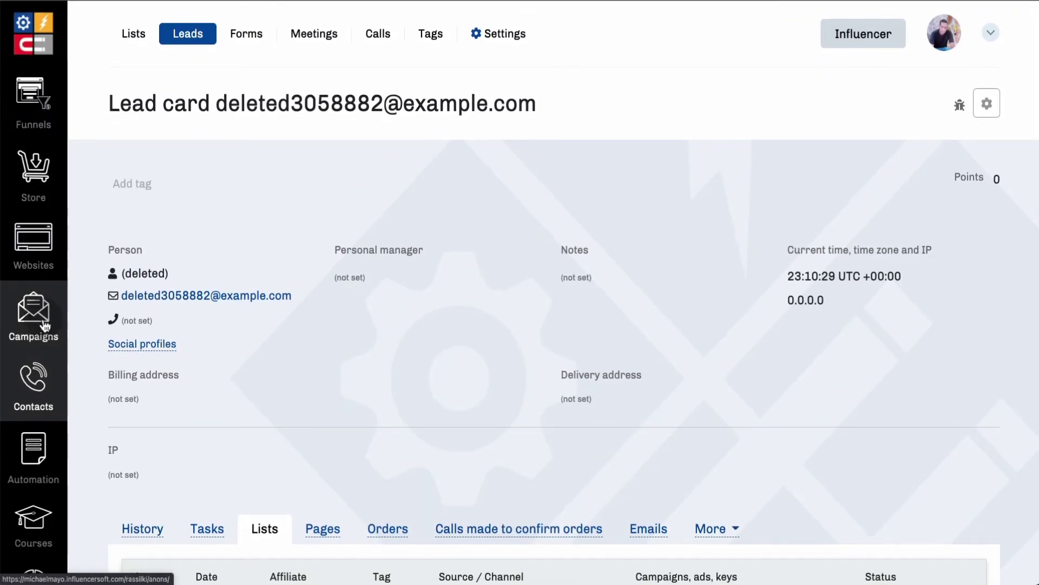
pyautogui.click(33, 371)
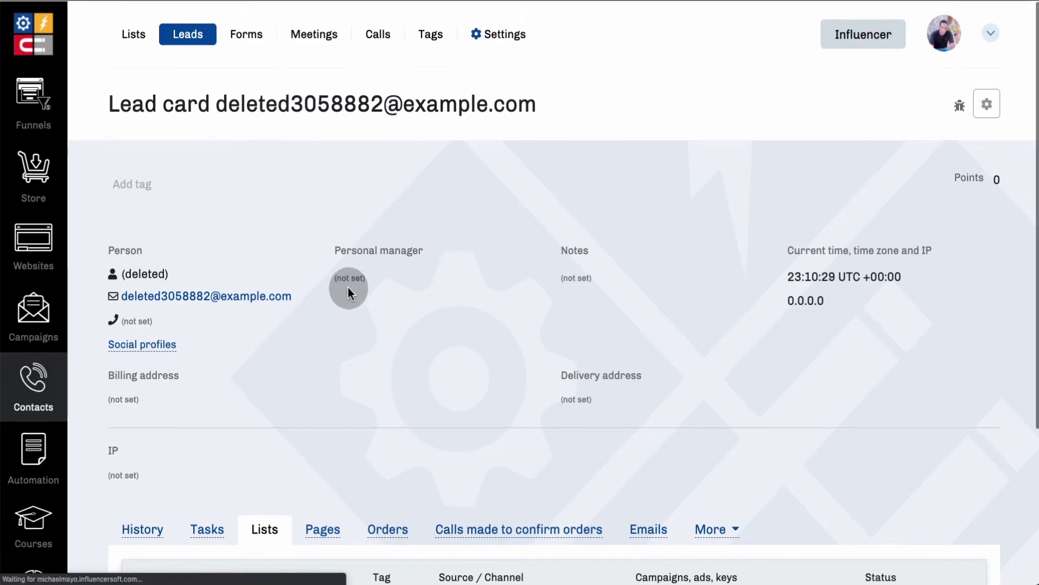
pyautogui.scroll(-14, 349, 287)
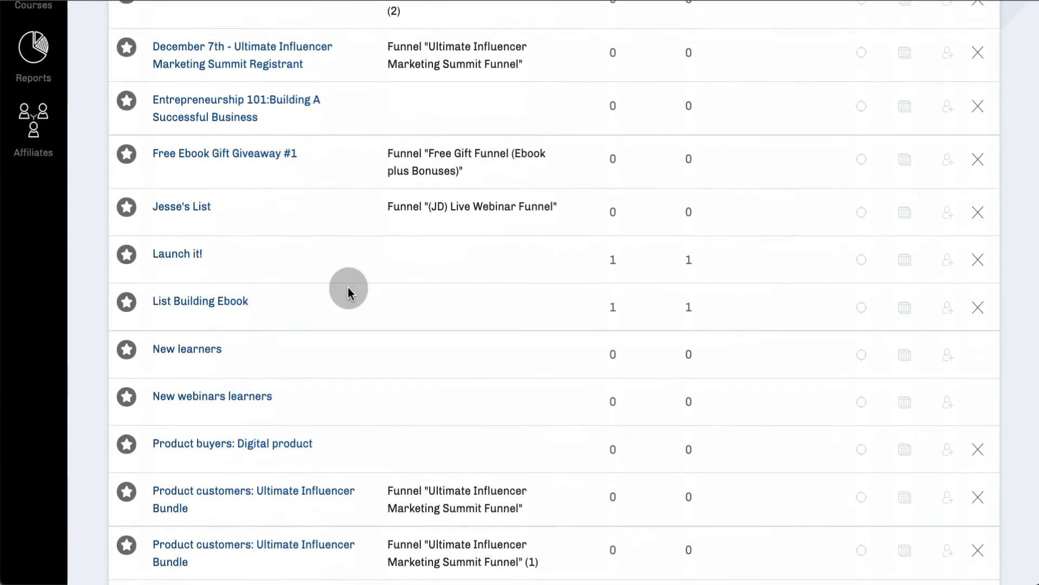
pyautogui.scroll(-6, 348, 288)
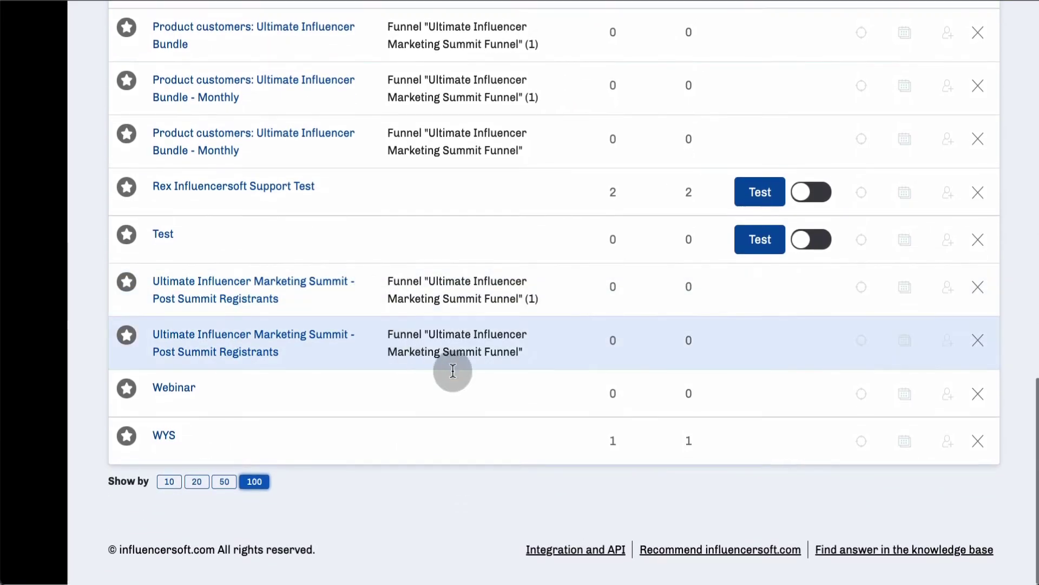
pyautogui.click(597, 405)
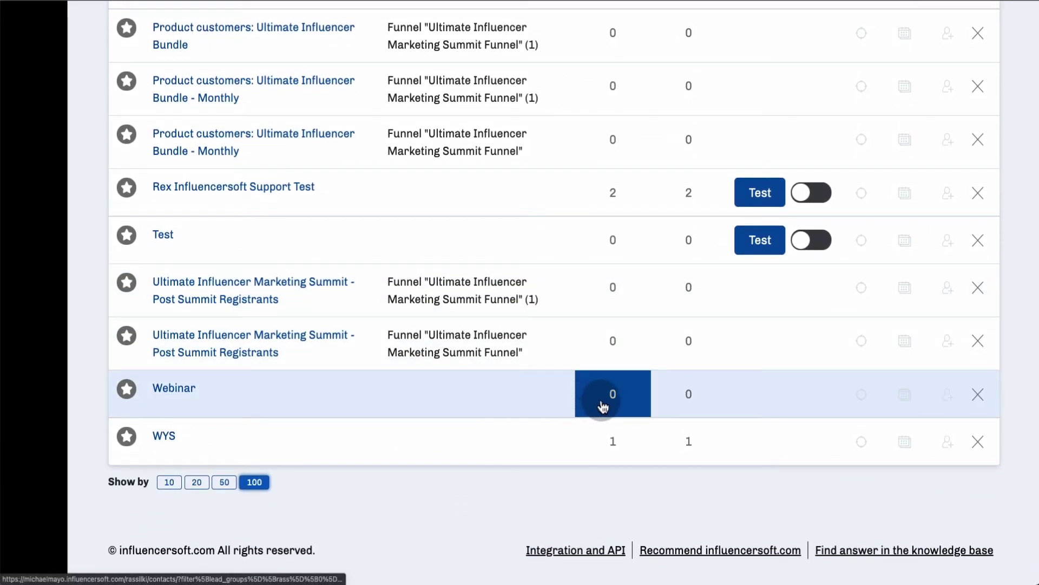
pyautogui.click(595, 396)
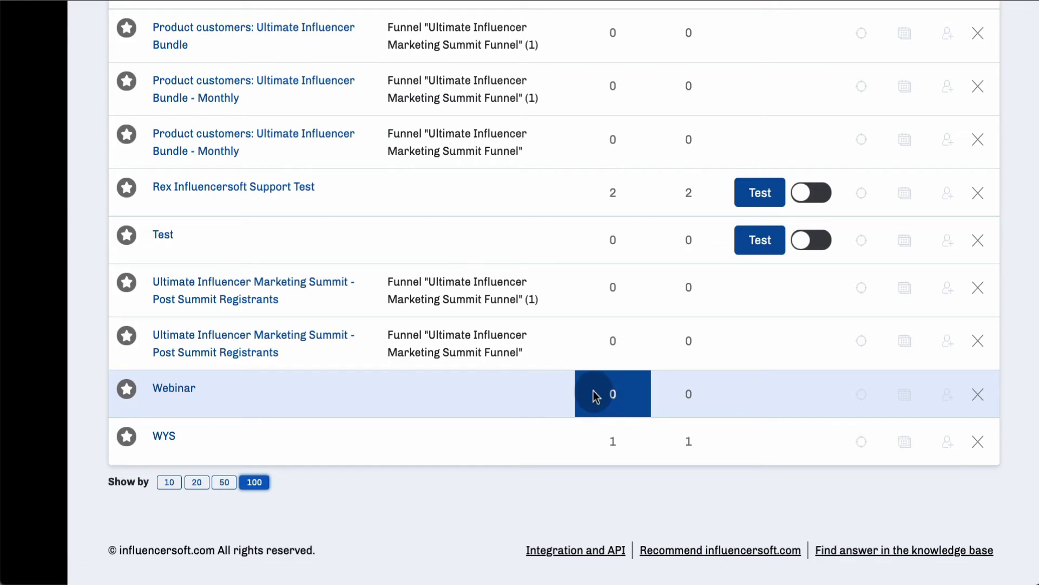